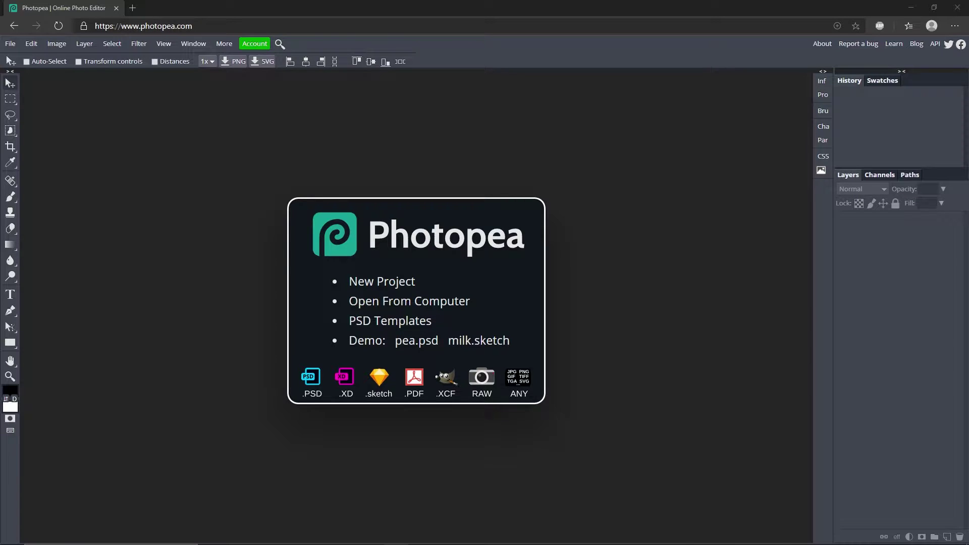
- Install Photopea as a standalone desktop app via More > Install Photopea
click(238, 27)
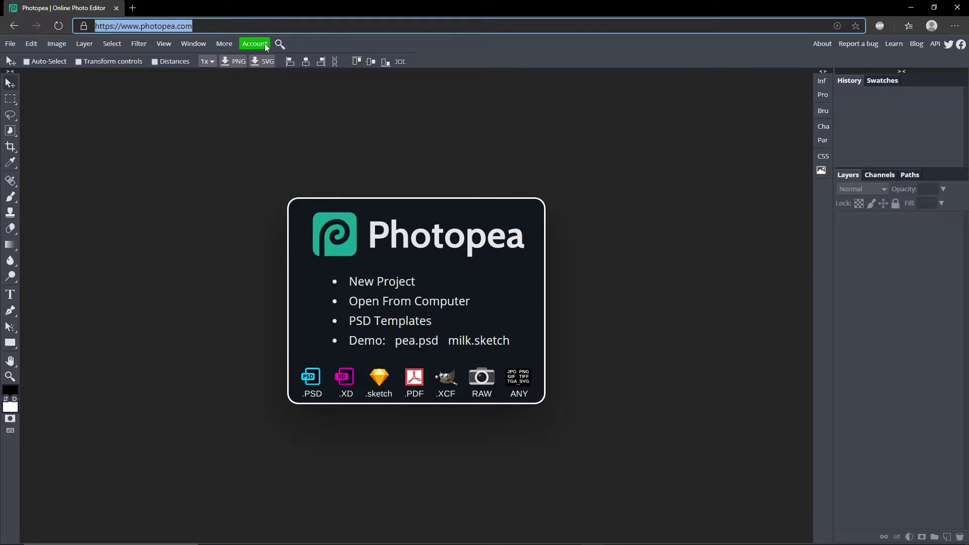
click(225, 44)
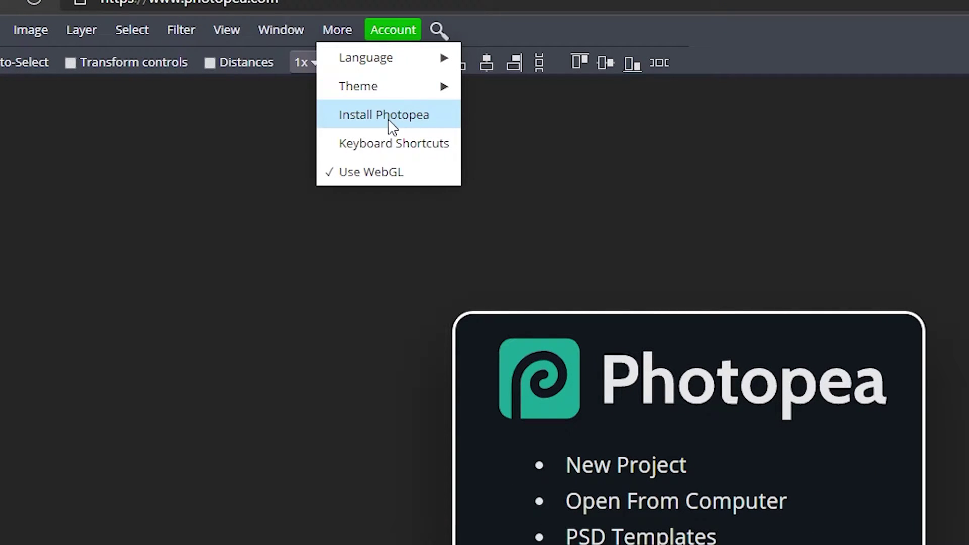
click(438, 123)
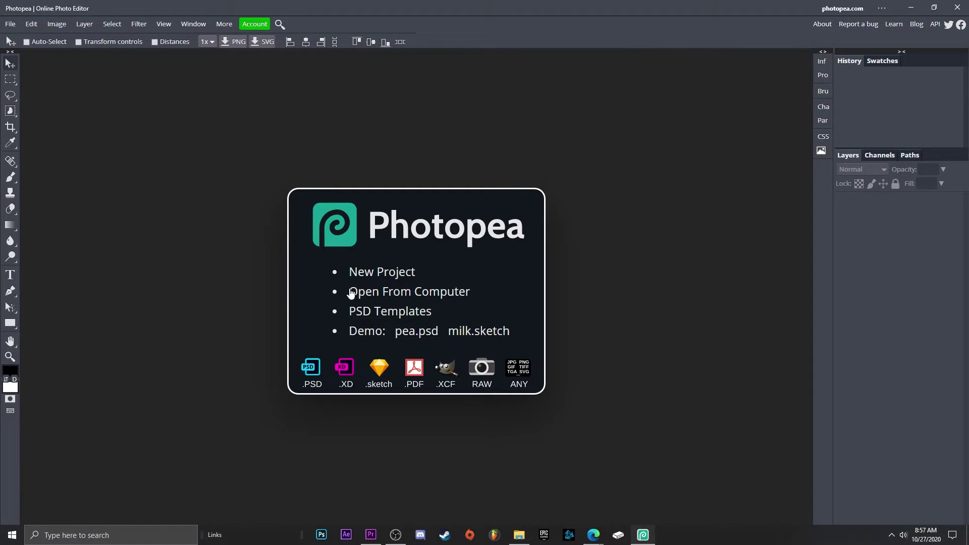
- Search Windows for 'photopea' and launch the installed Photopea app
click(138, 534)
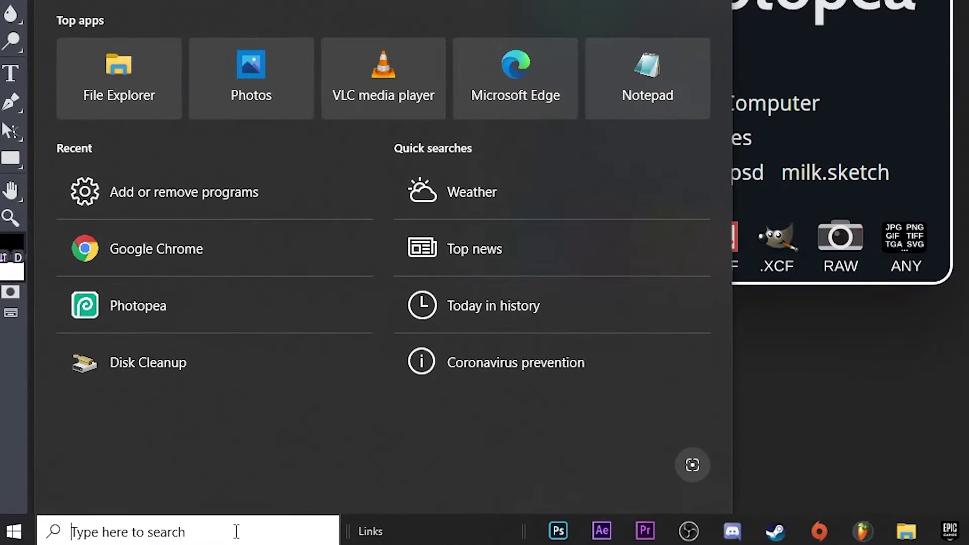
text(photopea)
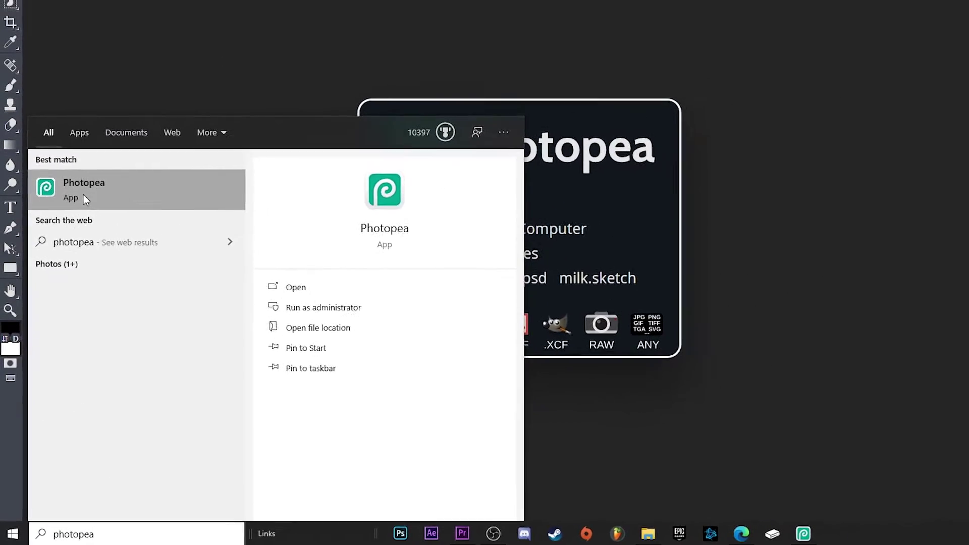
click(73, 47)
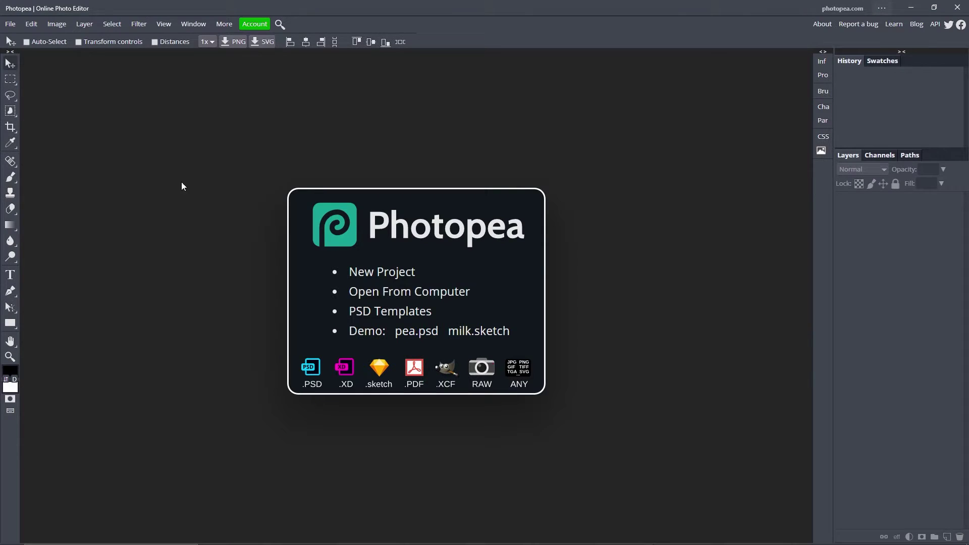
- Close the background Photopea and browser windows, leaving one maximized Photopea window
double_click(245, 5)
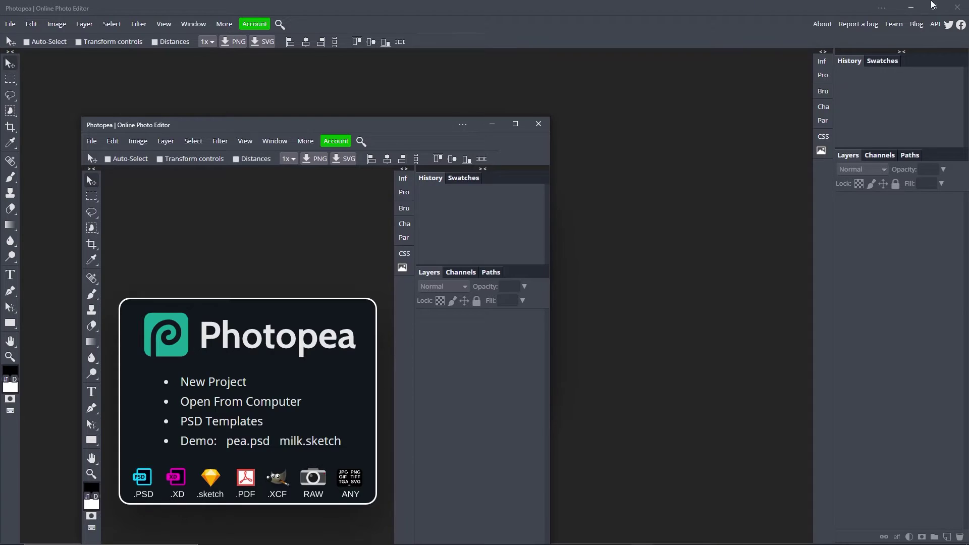
click(963, 6)
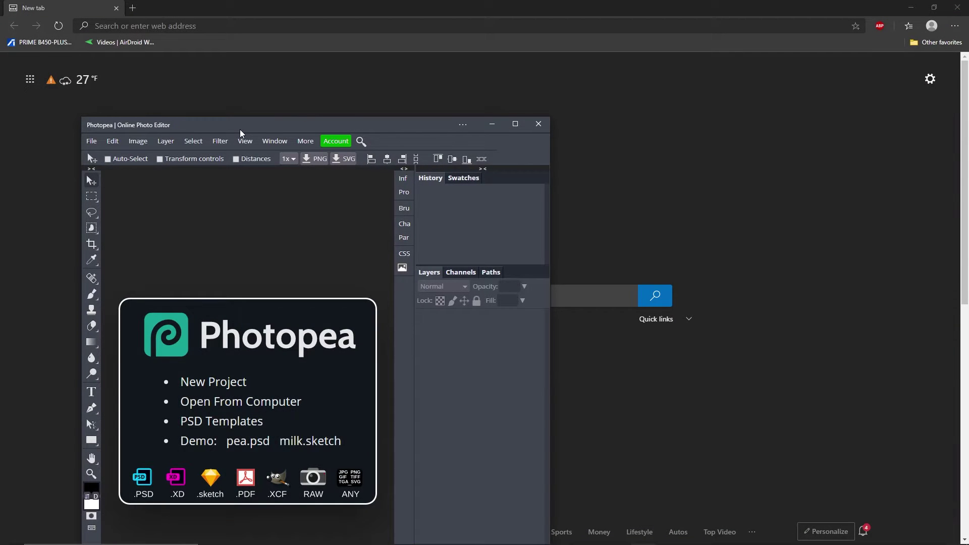
click(908, 5)
drag(290, 144, 309, 7)
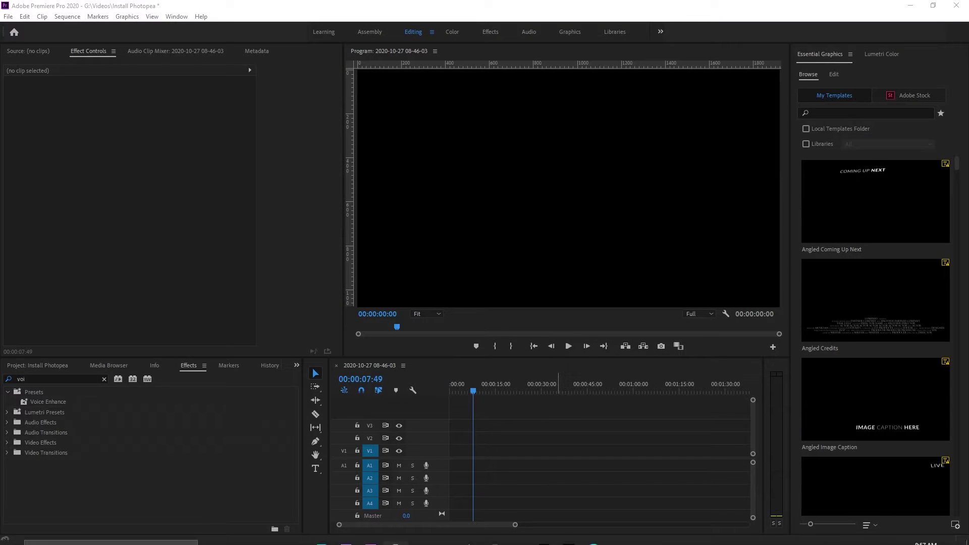
- Launch Photopea from the Recent apps list in the Windows Start menu
key(super)
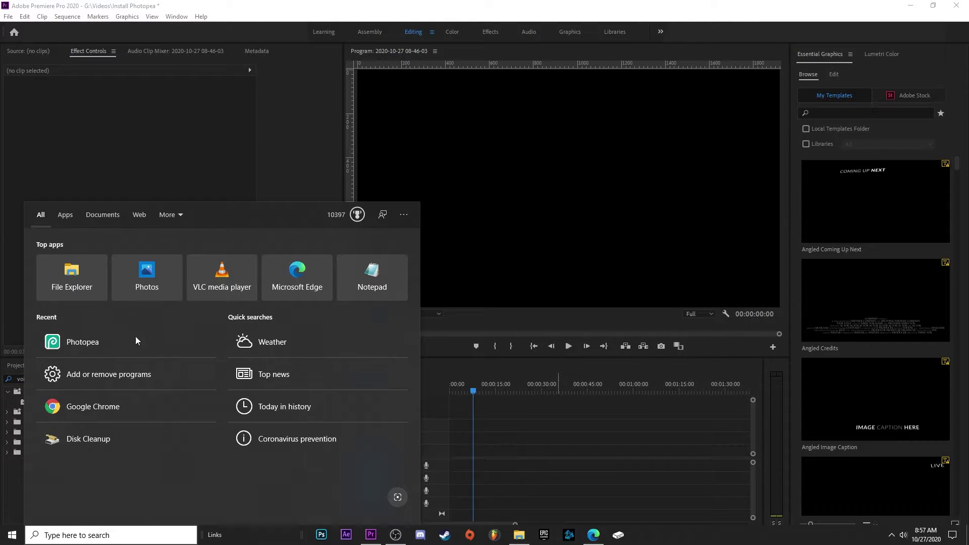
click(92, 343)
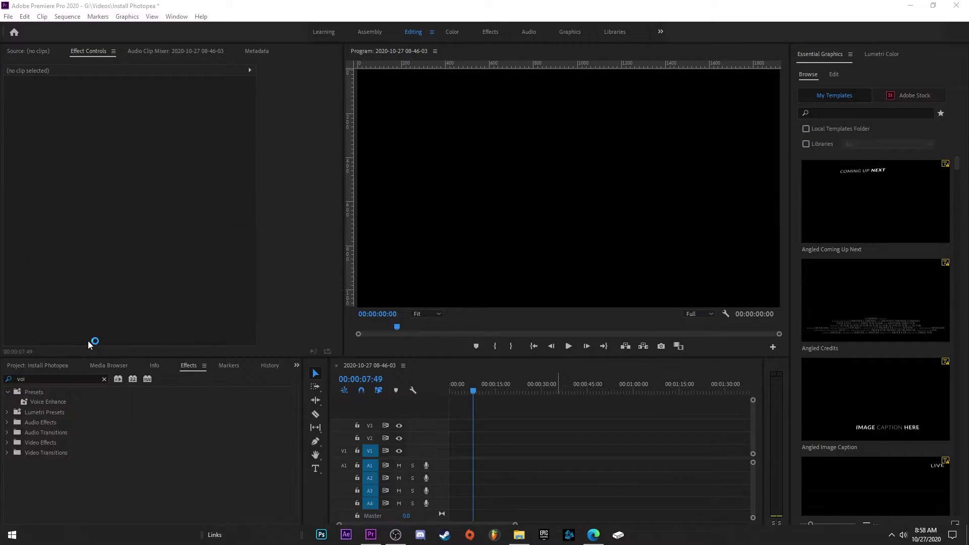